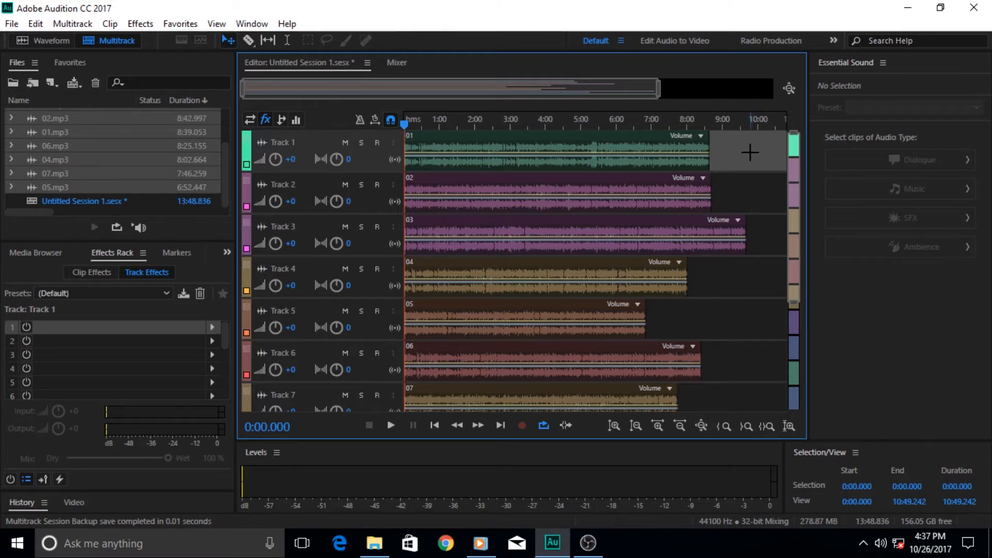
Step: Select the clips 01 to 05 on Tracks 1 to 5 and group them
drag(754, 144, 593, 327)
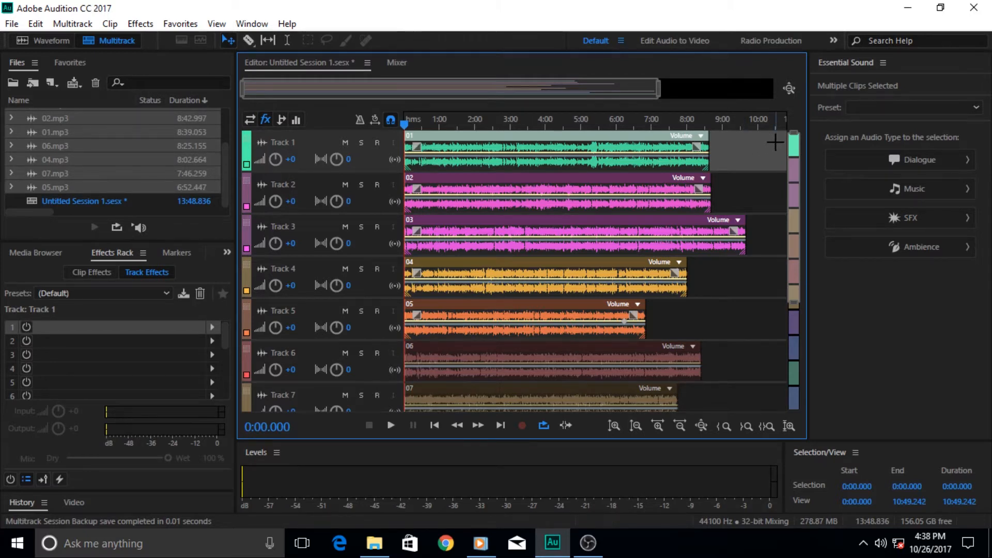
drag(776, 143, 608, 319)
right_click(653, 191)
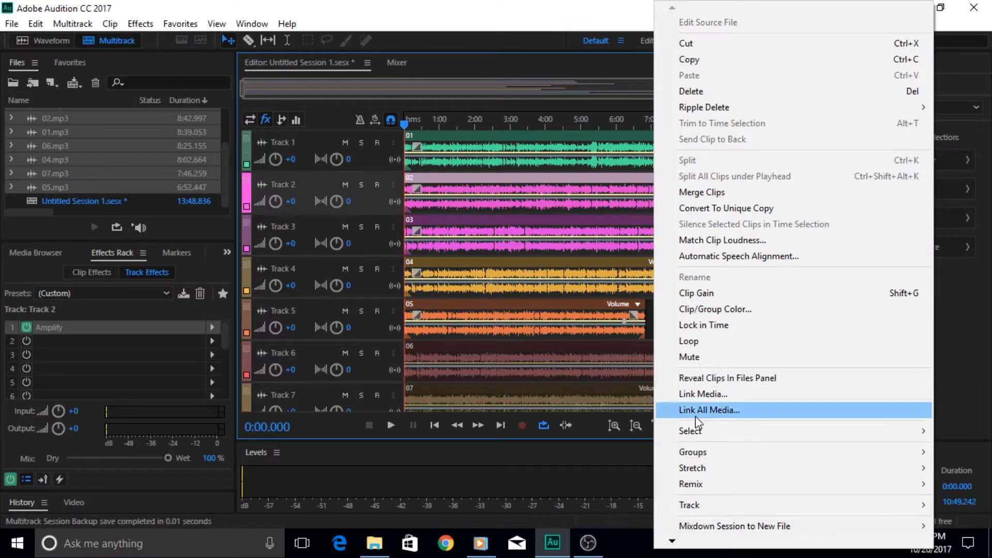
mouse_move(679, 453)
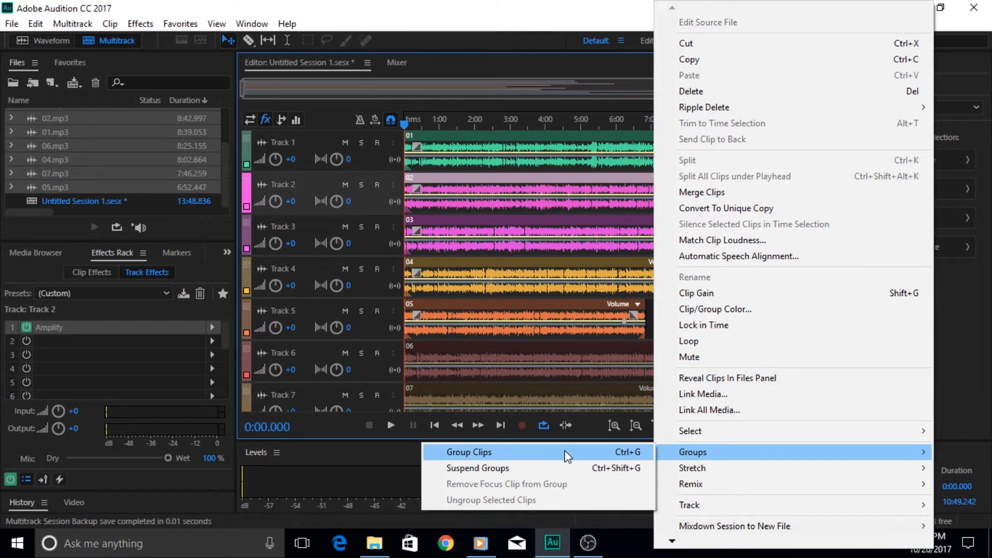
click(519, 452)
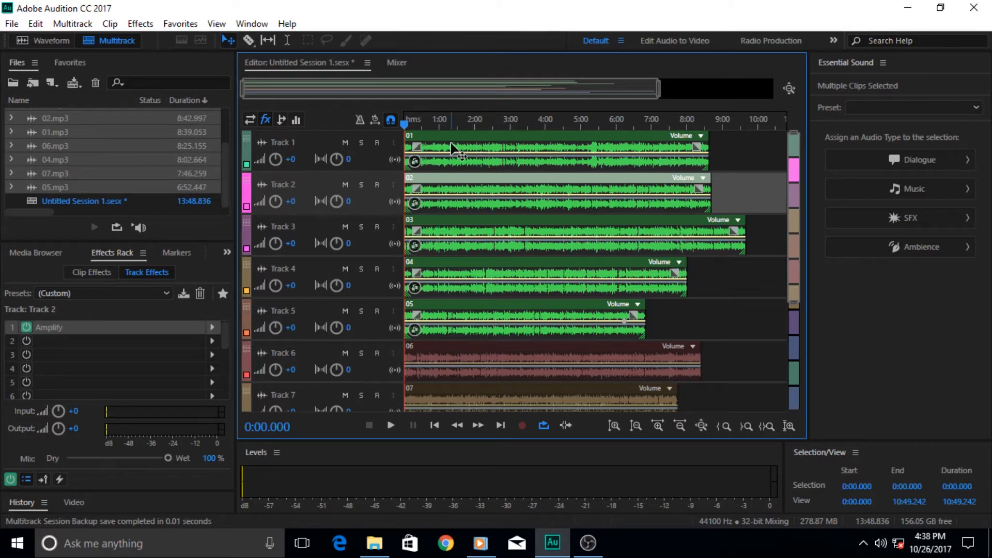
Step: Try moving the grouped clips together along the timeline and return them to the session start
drag(451, 138, 479, 164)
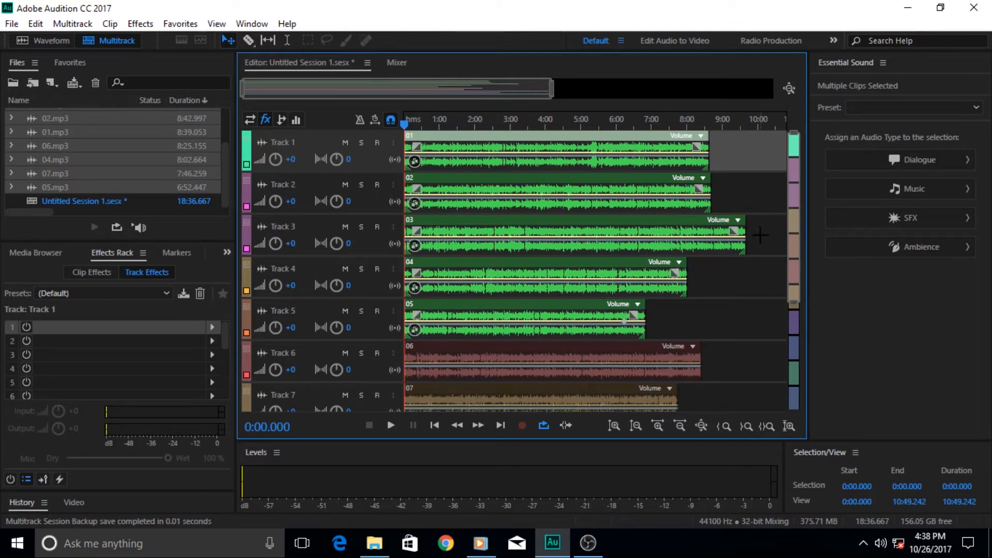
drag(746, 247, 788, 238)
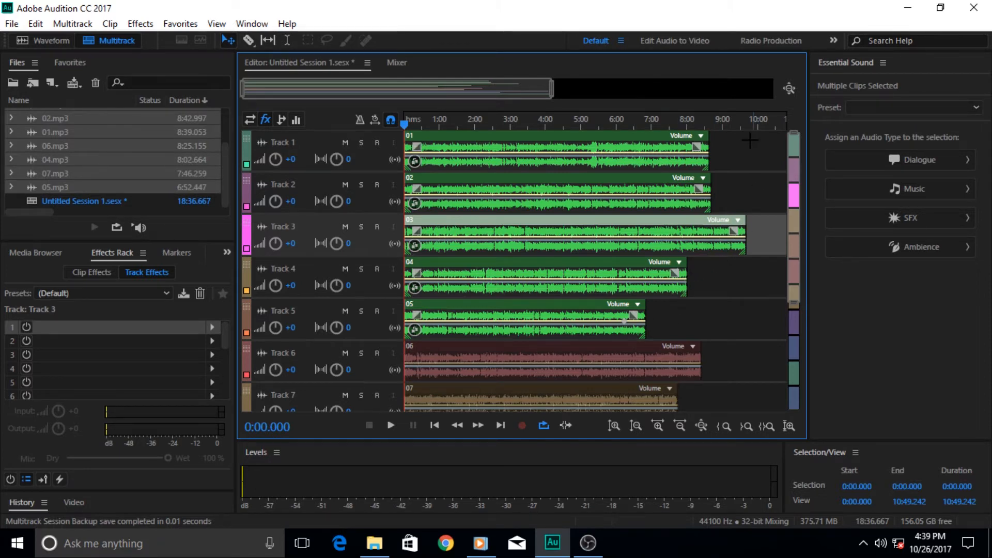
click(36, 23)
mouse_move(72, 23)
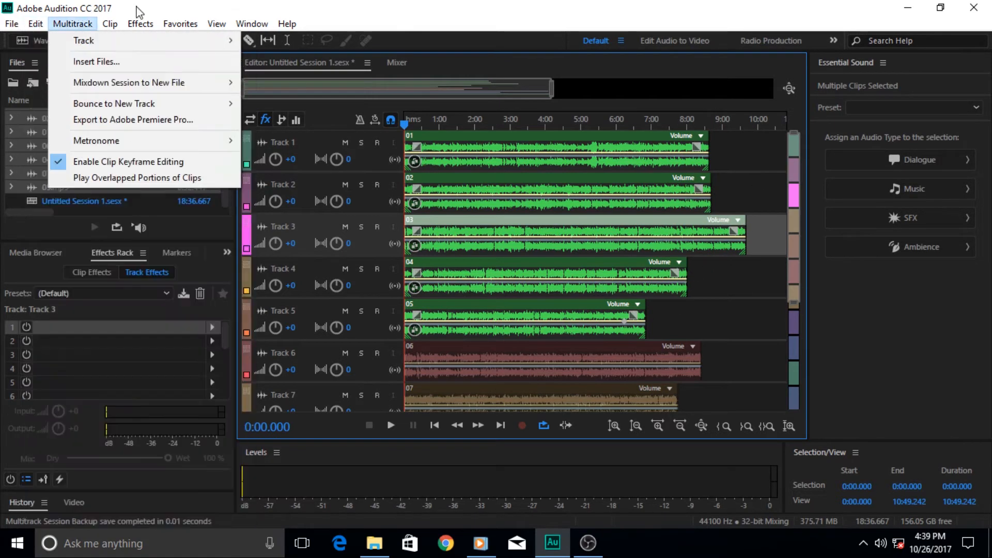
click(361, 10)
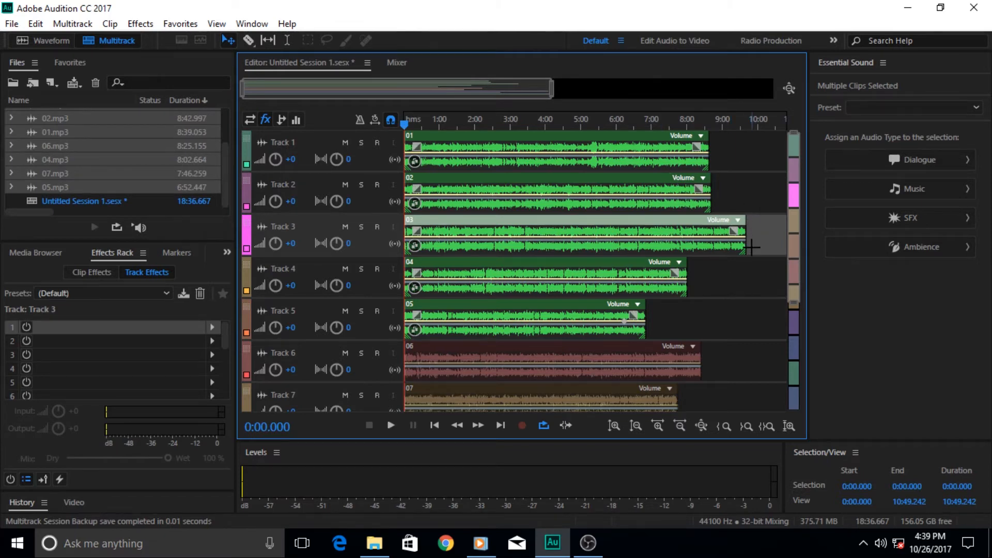
Step: Preview other group colours for the five grouped clips, including hues 275 and 341, without applying any of them
right_click(613, 207)
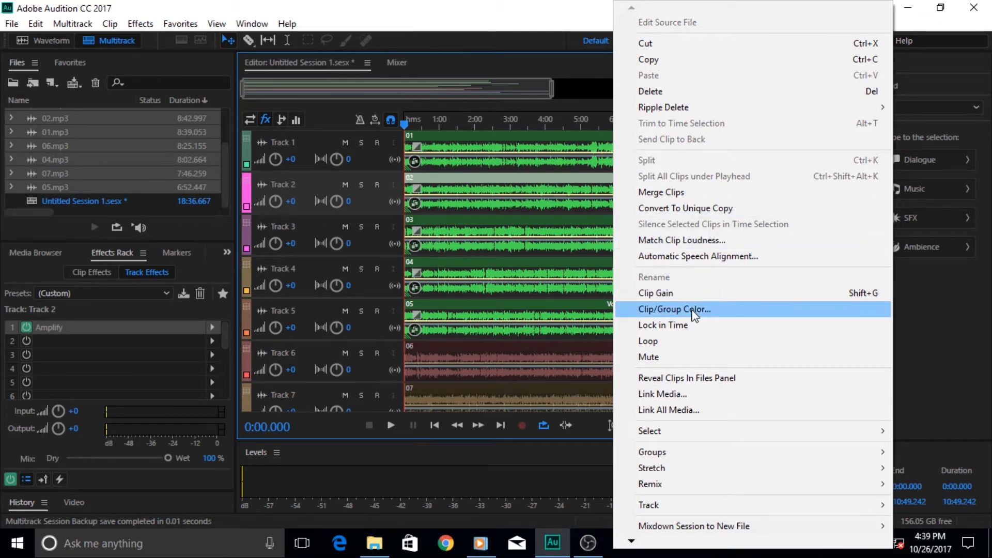
click(665, 310)
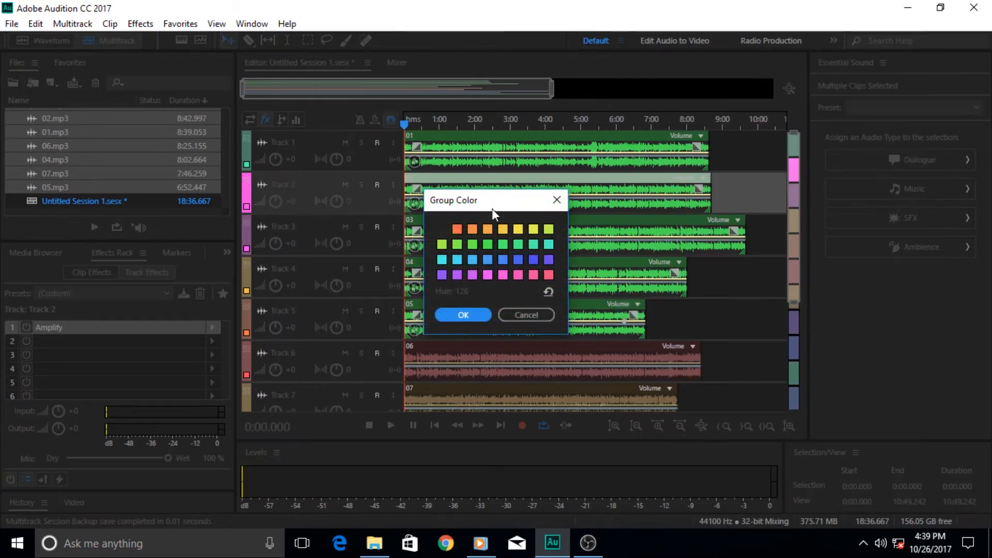
drag(486, 204, 802, 154)
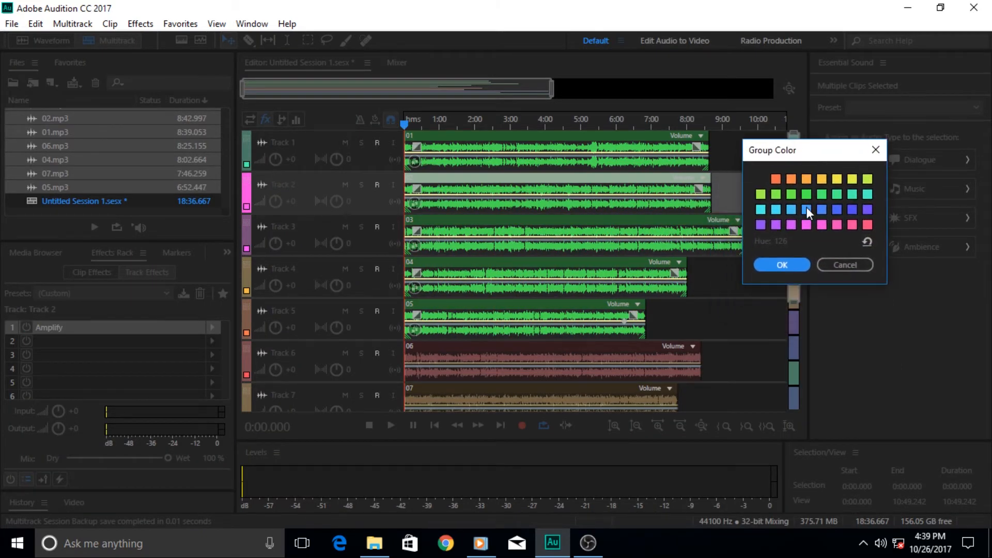
click(780, 223)
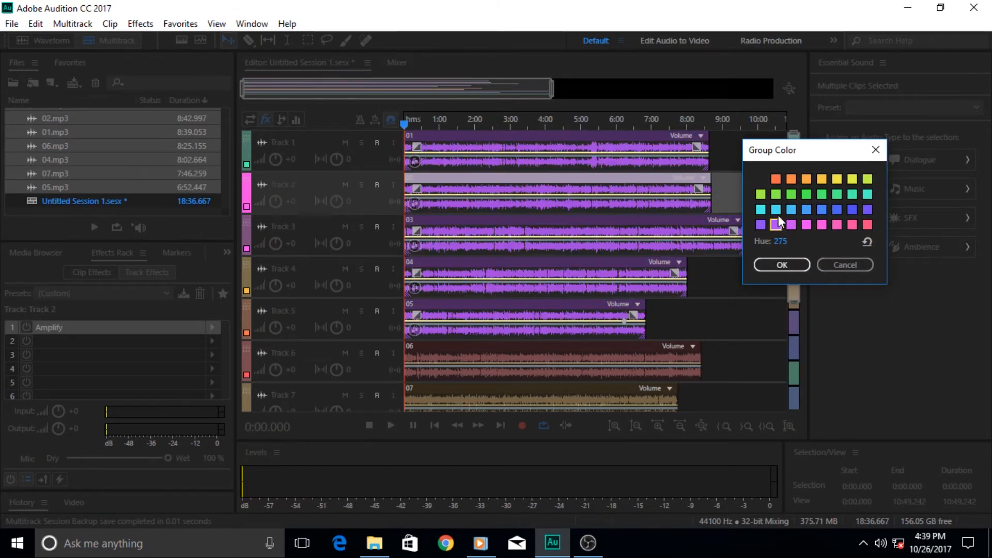
click(778, 209)
click(867, 224)
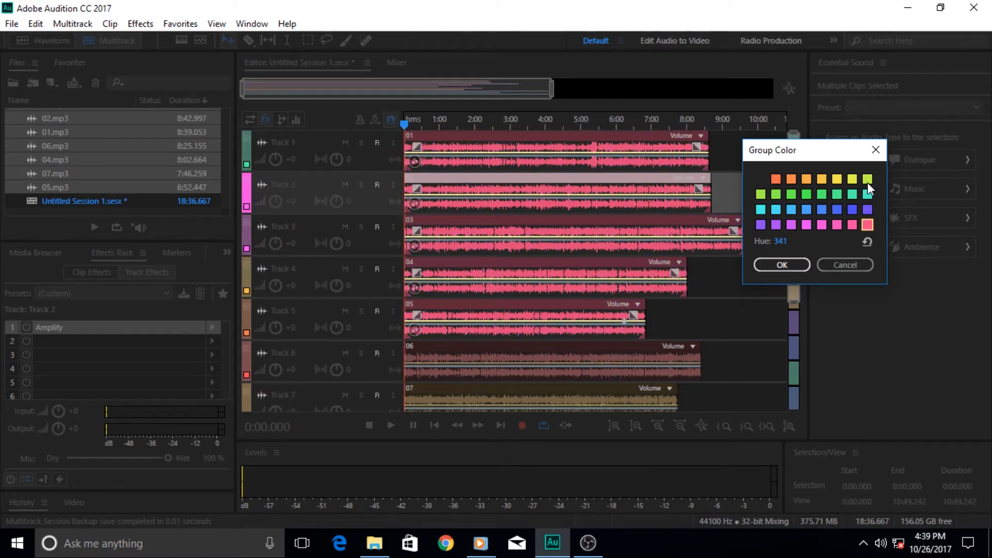
click(868, 180)
click(844, 262)
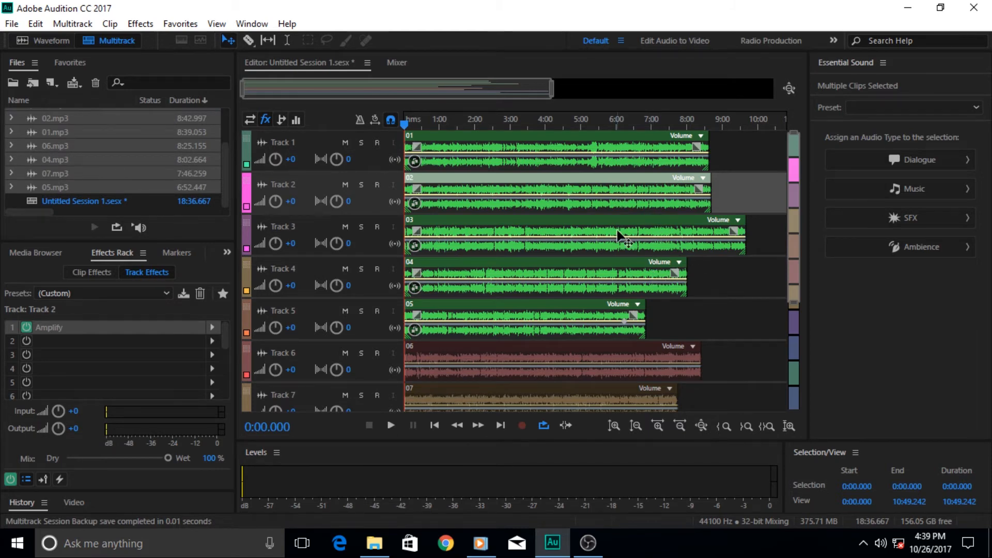
Step: Shift the grouped clips slightly along the timeline and back to the session start, placing the playhead at about 1:58
click(729, 293)
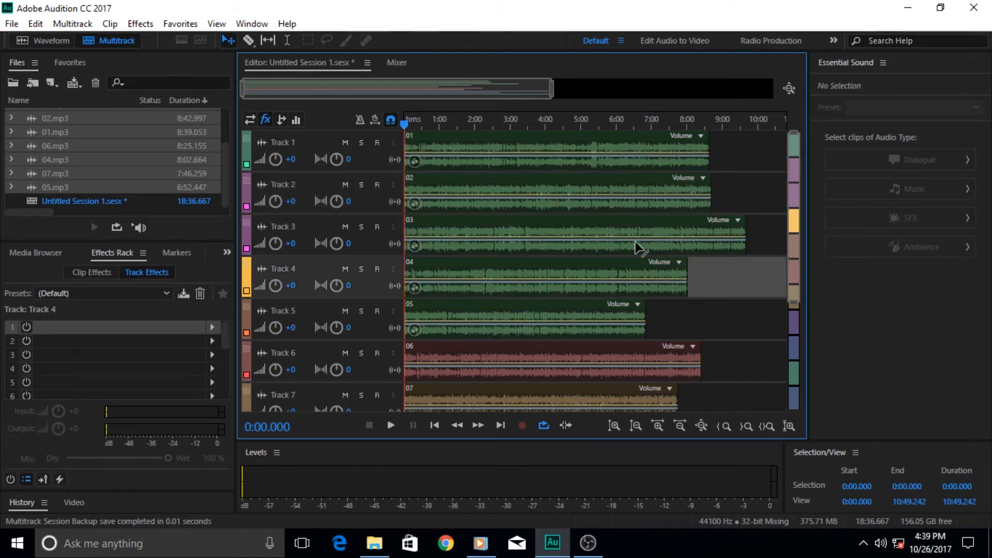
click(601, 228)
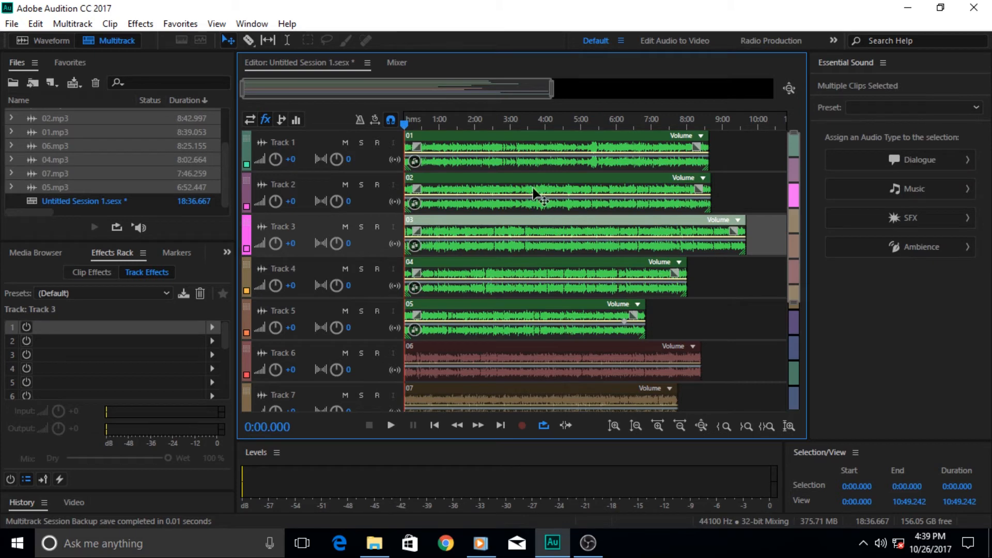
click(498, 188)
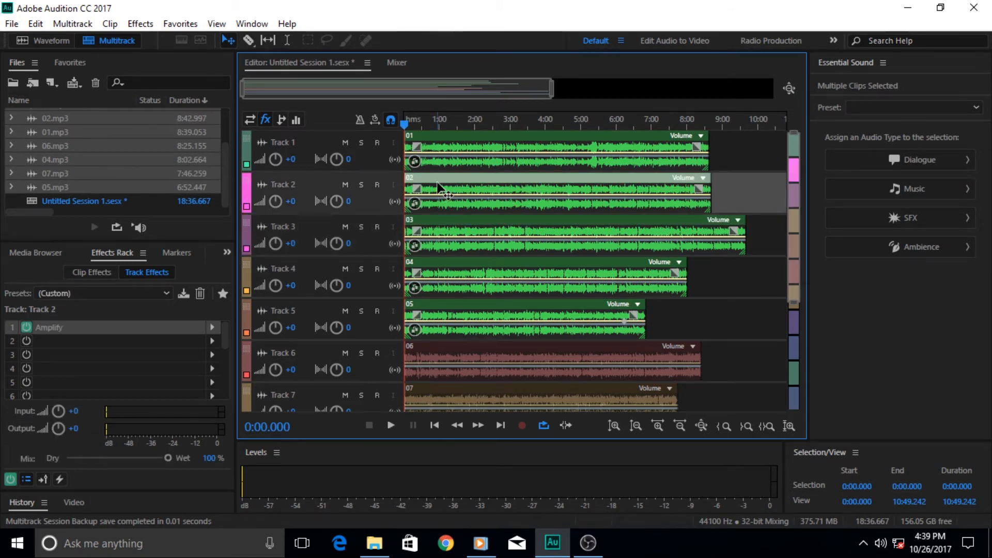
mouse_move(437, 183)
mouse_down()
mouse_move(458, 182)
mouse_move(443, 188)
mouse_up()
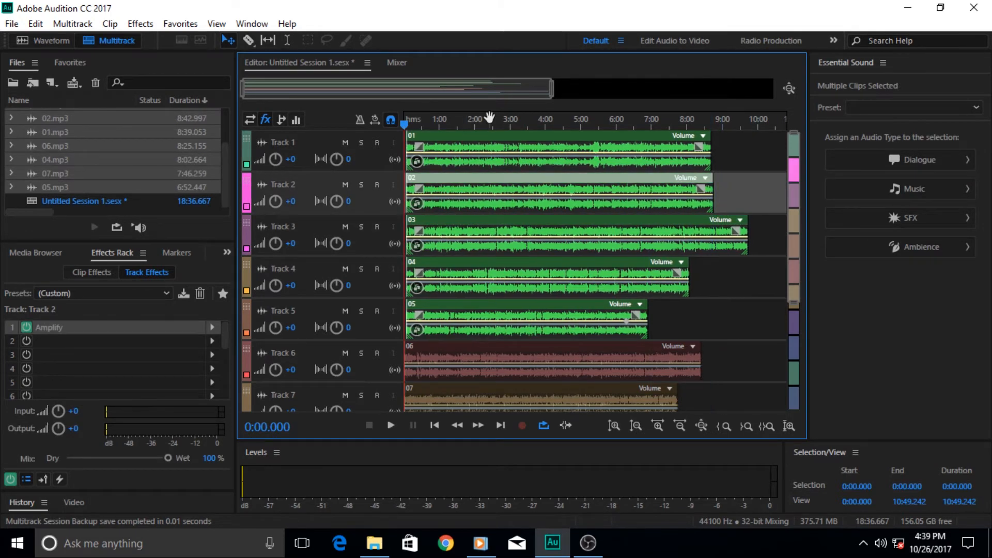
click(473, 120)
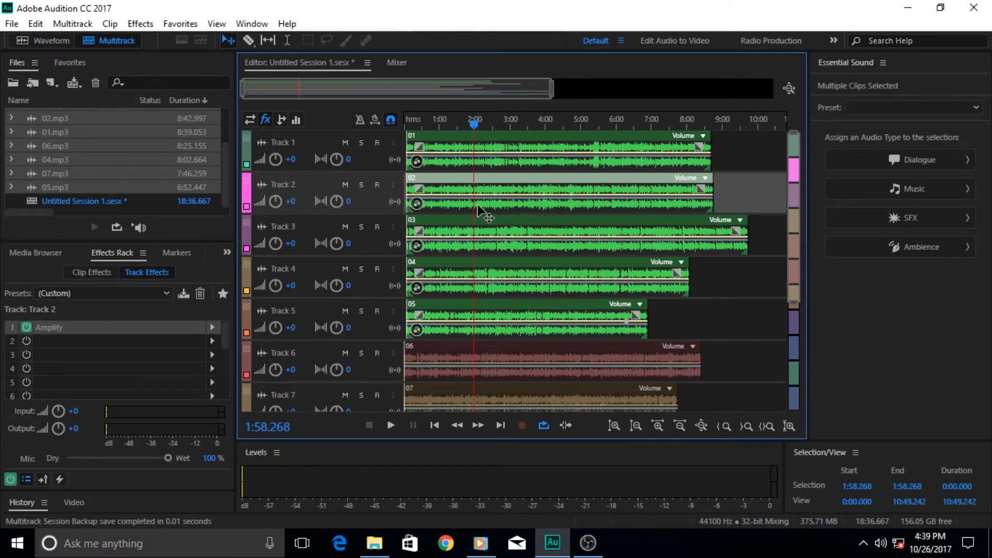
drag(526, 177, 519, 176)
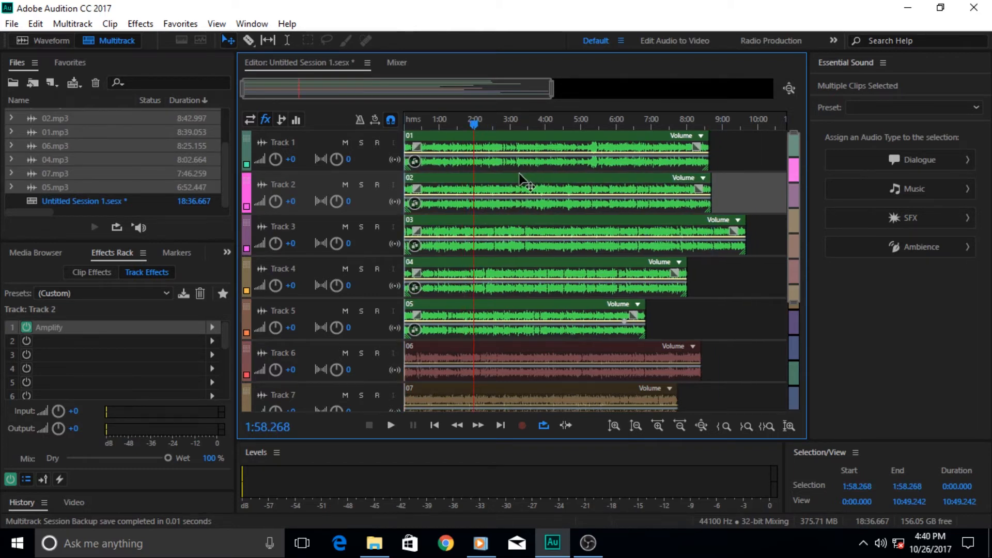
click(449, 229)
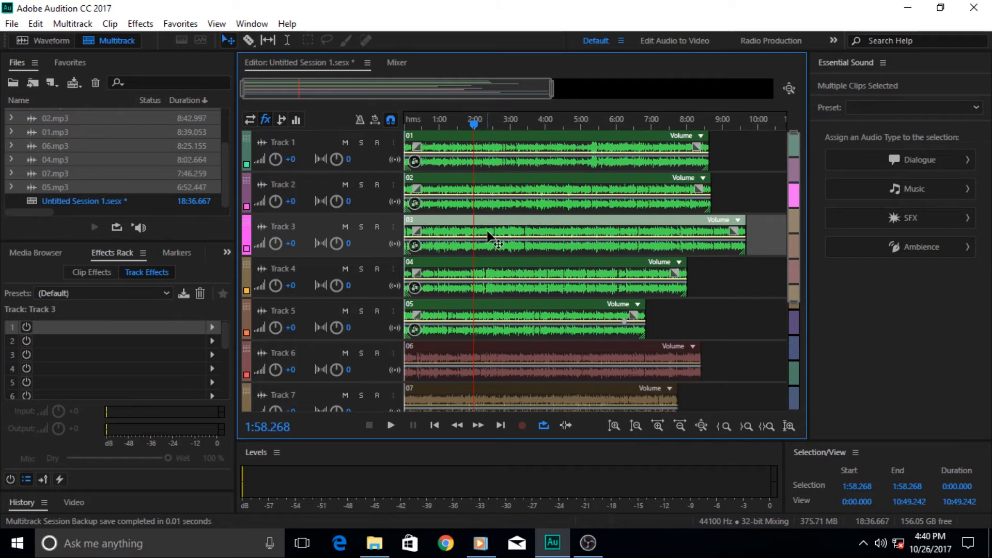
mouse_move(475, 226)
mouse_down()
mouse_move(511, 218)
mouse_move(491, 222)
mouse_up()
Step: Suspend the clip group on Tracks 1 to 5 and deselect all clips
right_click(567, 188)
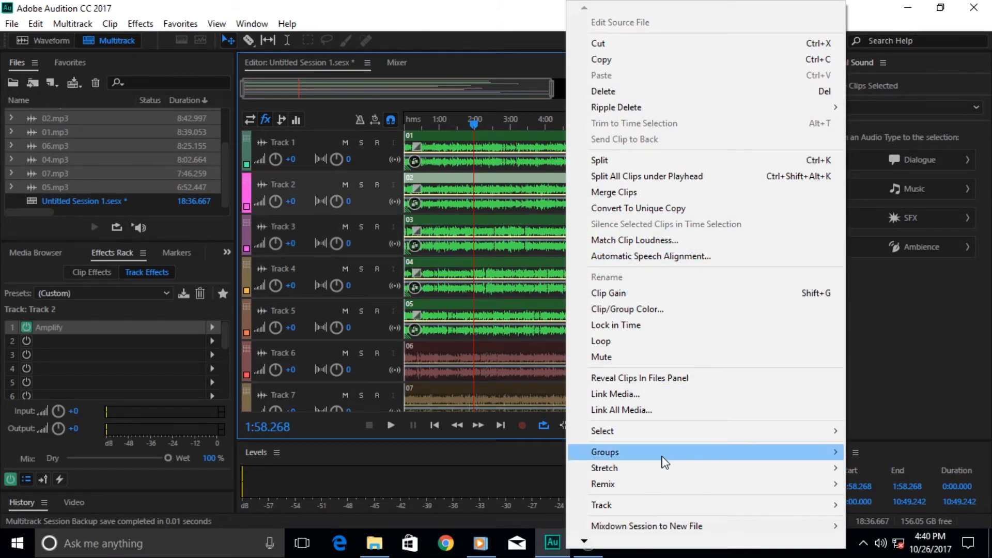
mouse_move(665, 461)
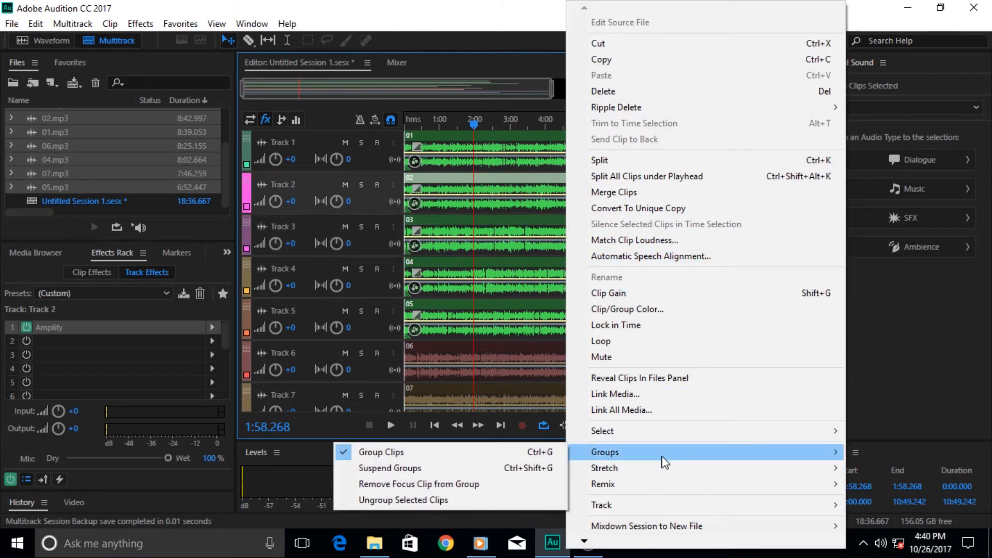
click(426, 469)
click(713, 277)
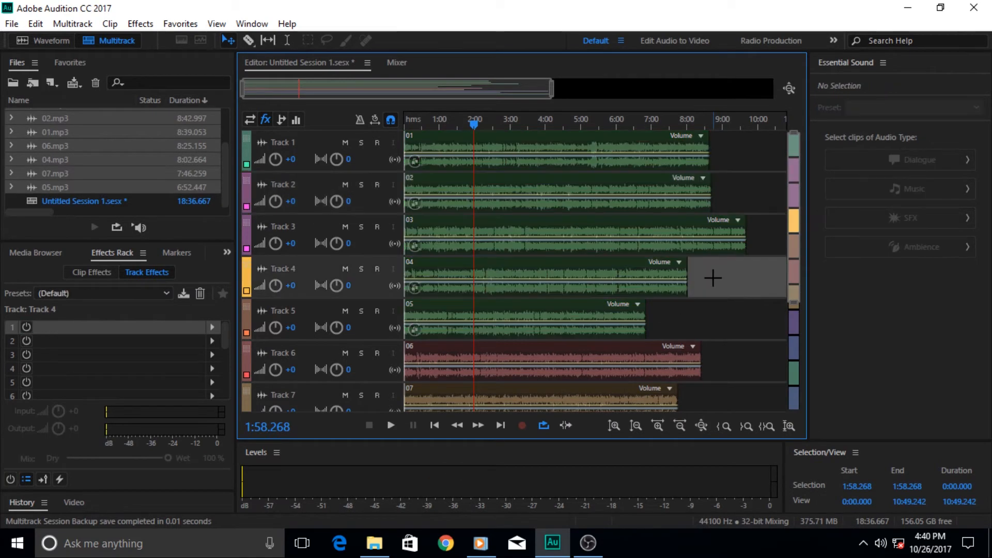
Step: Move clips 03 and 02 individually so that both start at the playhead, about 1:58
click(506, 226)
drag(479, 224, 553, 235)
drag(534, 181, 607, 182)
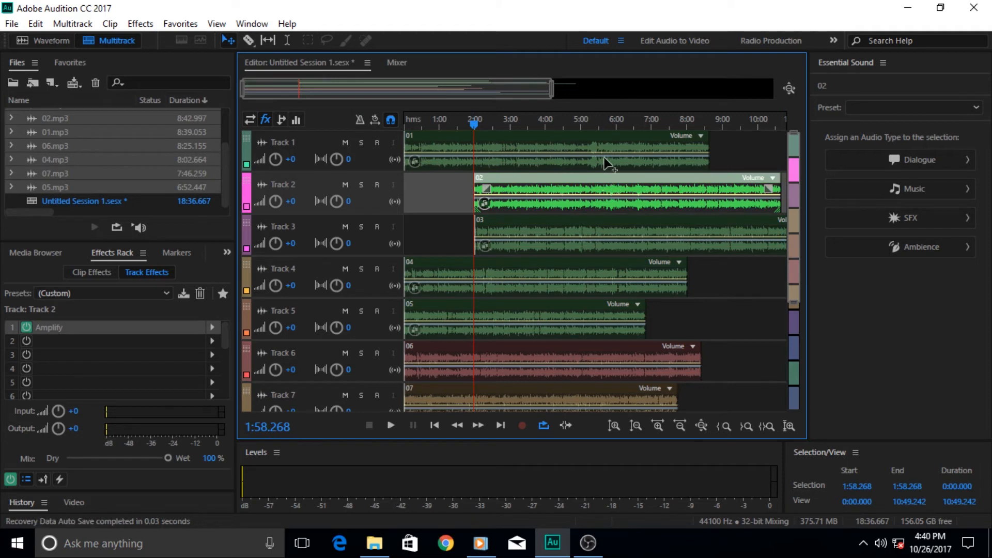
Step: Select the clips on Tracks 1 to 5 and turn off group suspension so they act as one group again
drag(632, 299, 569, 150)
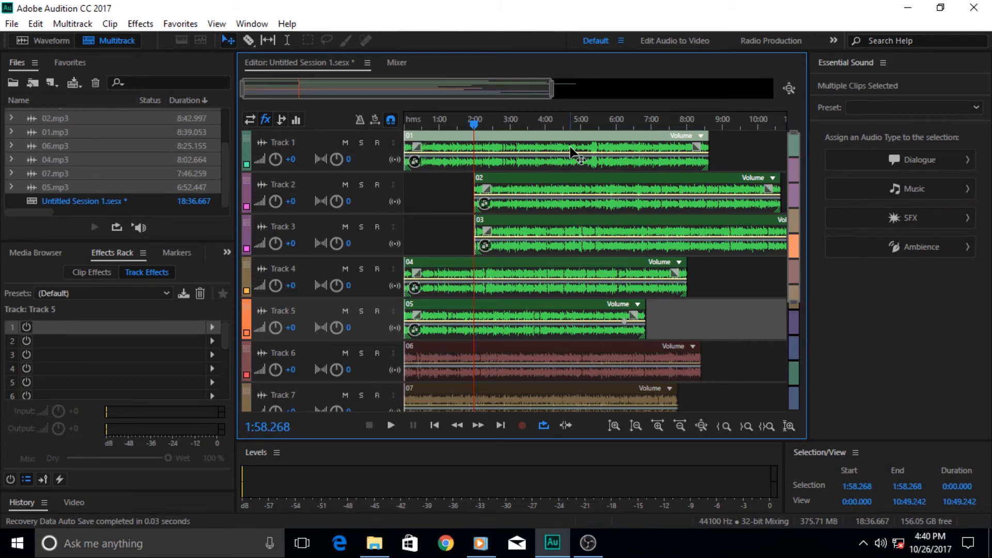
right_click(600, 182)
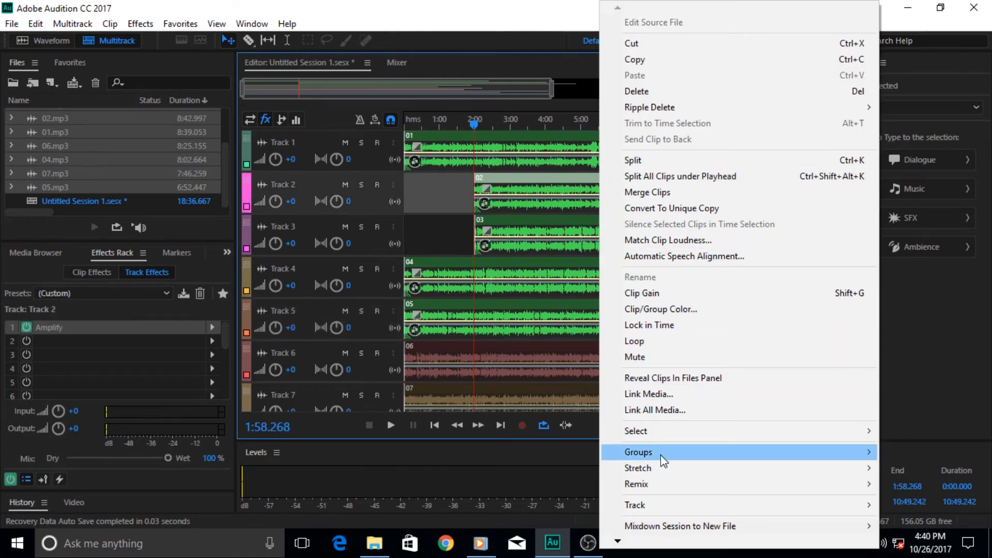
mouse_move(660, 457)
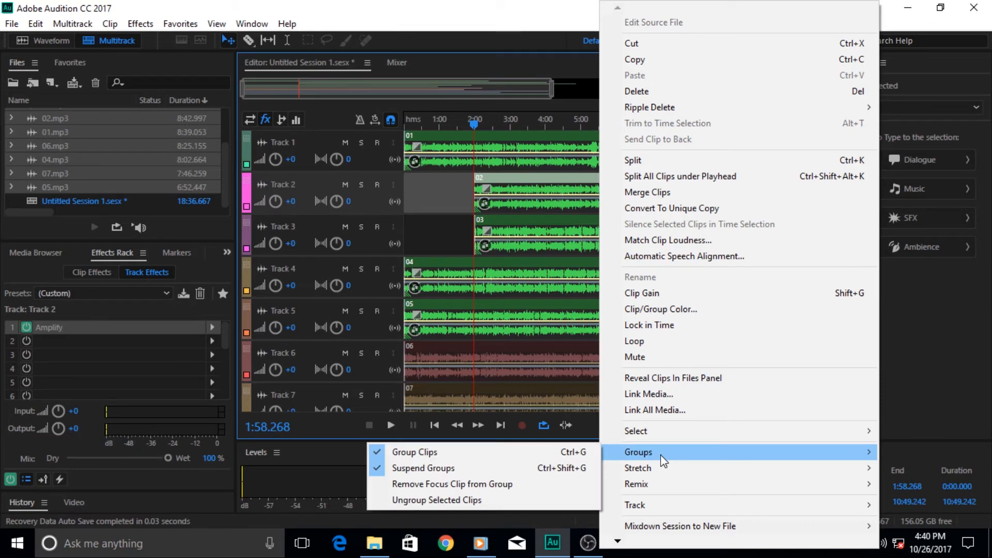
click(428, 473)
mouse_move(536, 191)
mouse_down()
mouse_move(598, 188)
mouse_move(531, 188)
mouse_up()
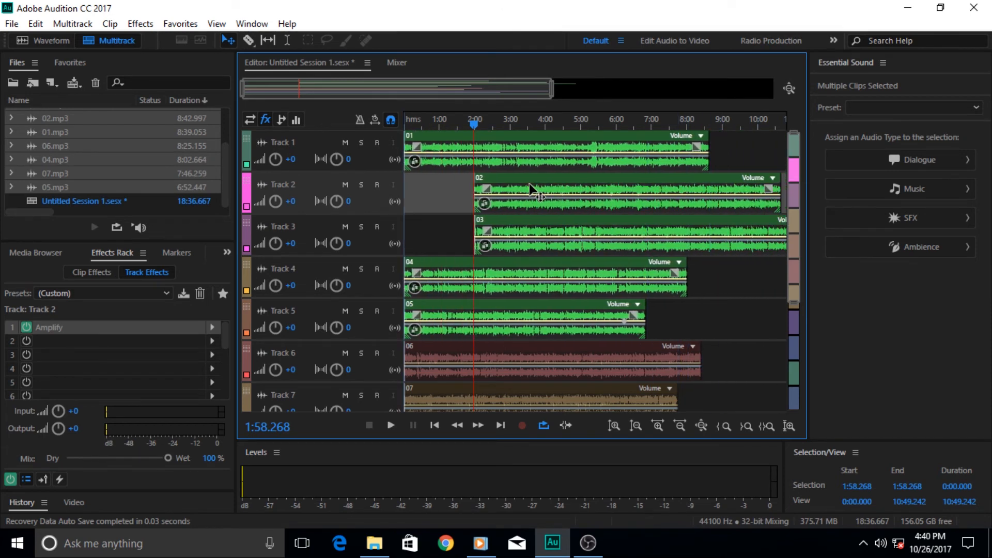
click(531, 188)
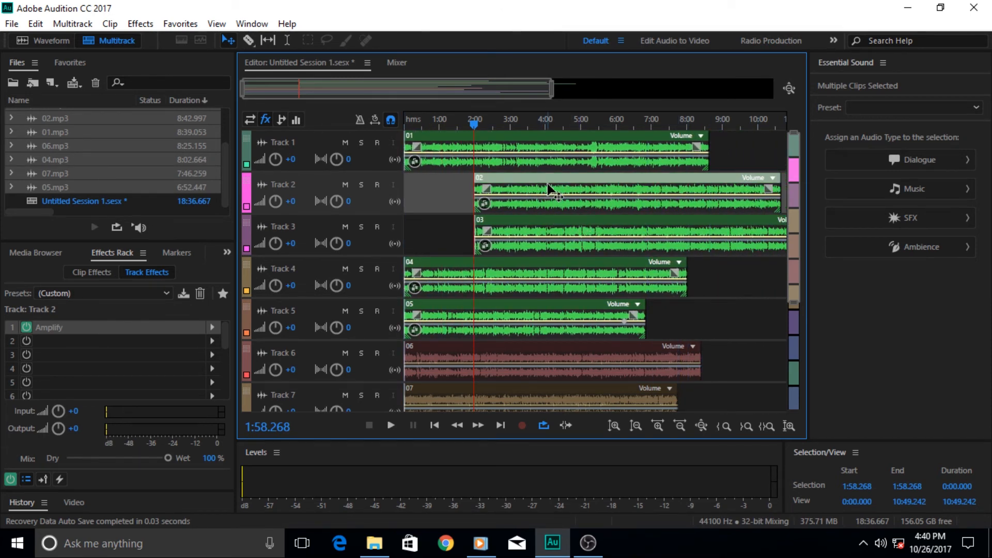
Step: Make clip 05 on Track 5 the focus clip and remove it from the group
right_click(549, 185)
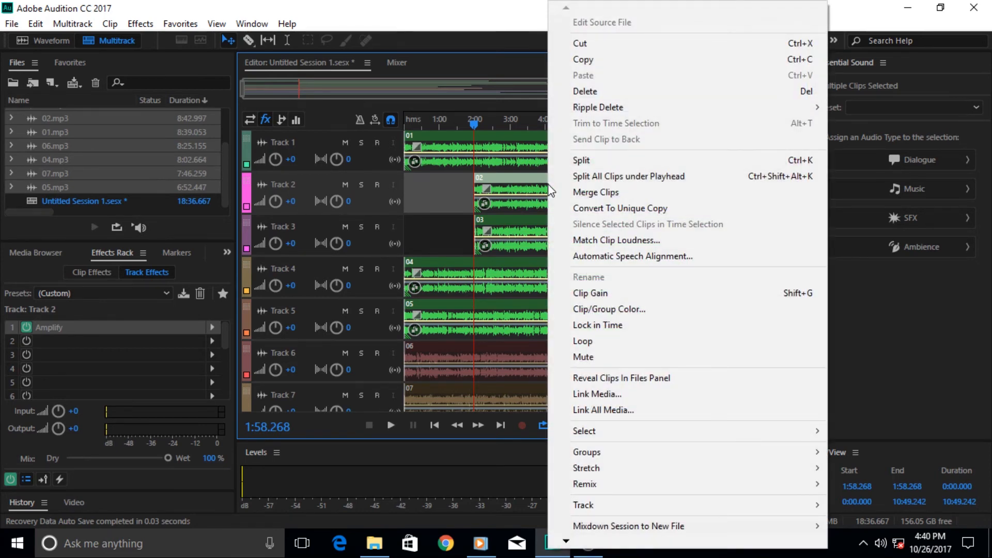
click(535, 193)
click(618, 335)
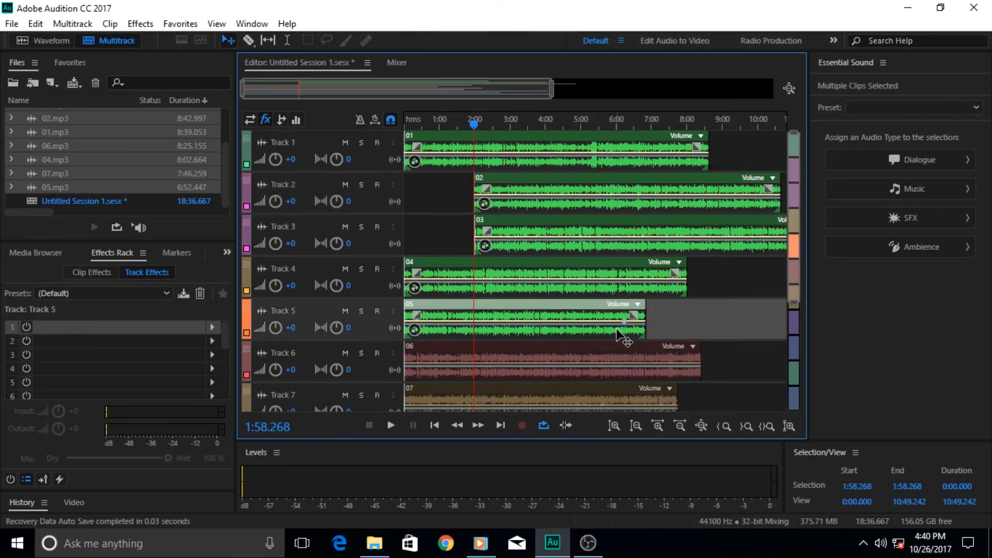
right_click(592, 311)
mouse_move(671, 457)
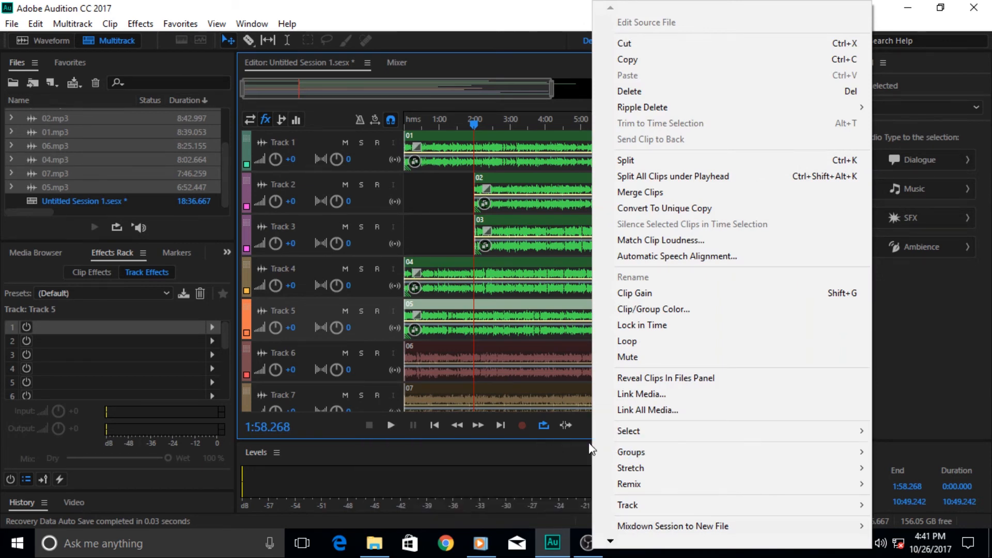
mouse_move(606, 458)
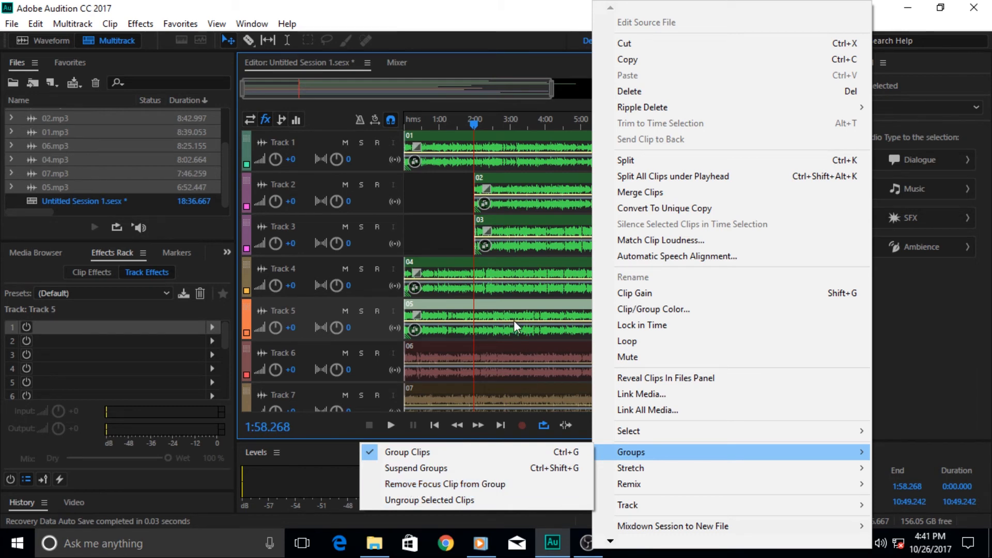
click(501, 485)
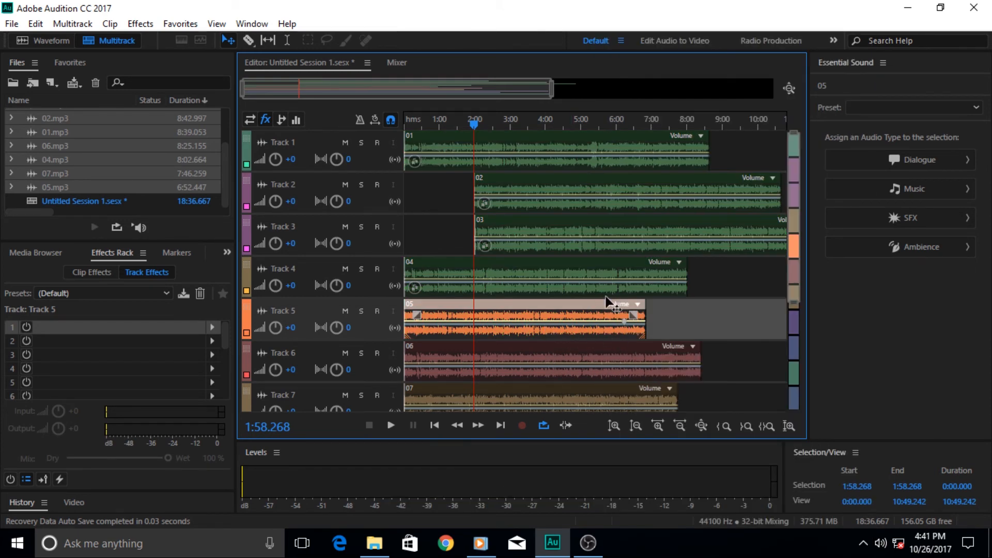
Step: Select the grouped clips on Tracks 1 to 4, ungroup them, and clear the selection
drag(561, 273, 593, 273)
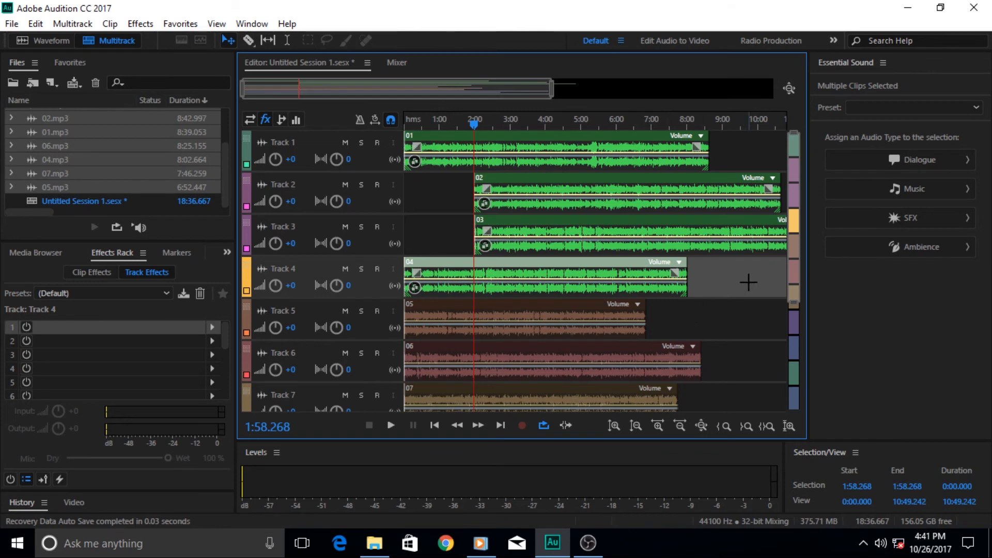
drag(748, 283, 580, 142)
right_click(580, 145)
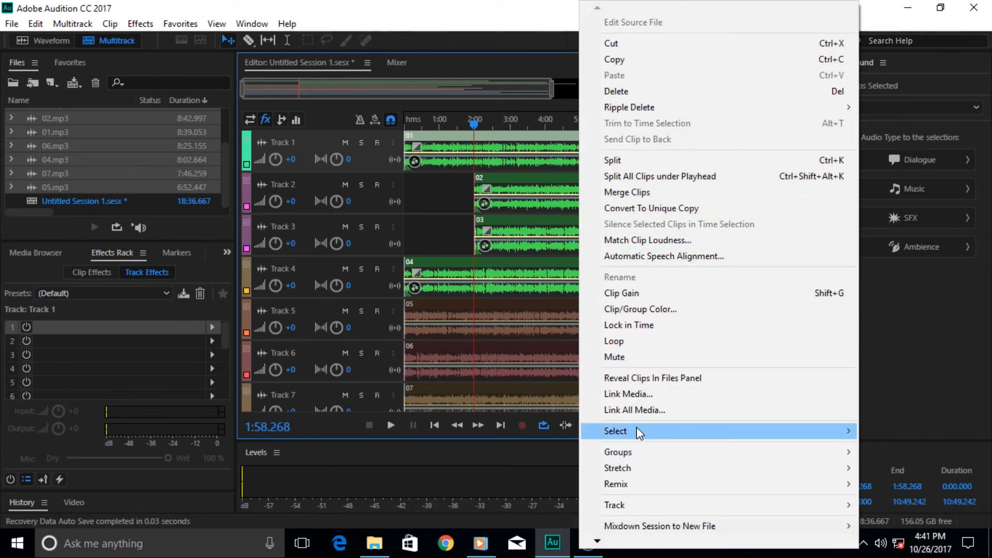
mouse_move(641, 453)
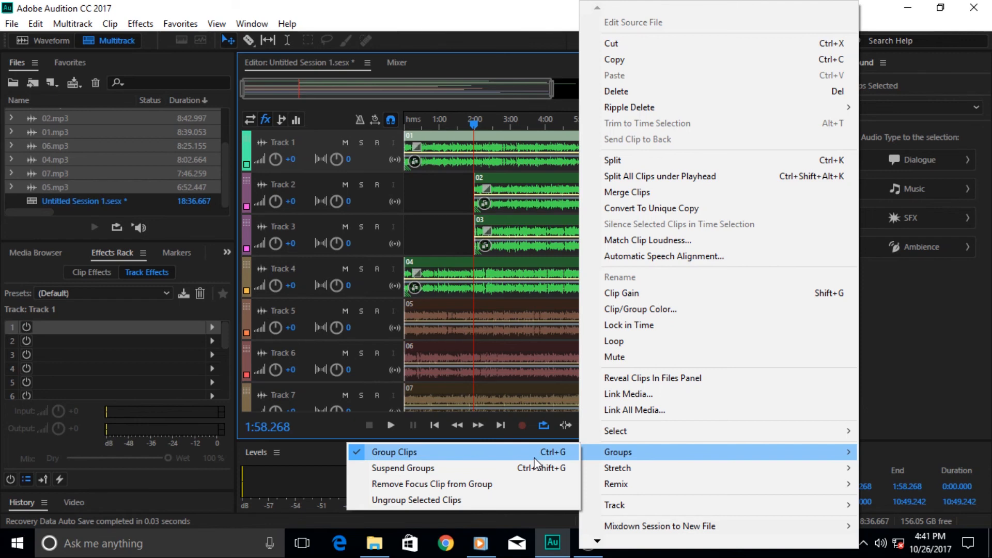
click(410, 500)
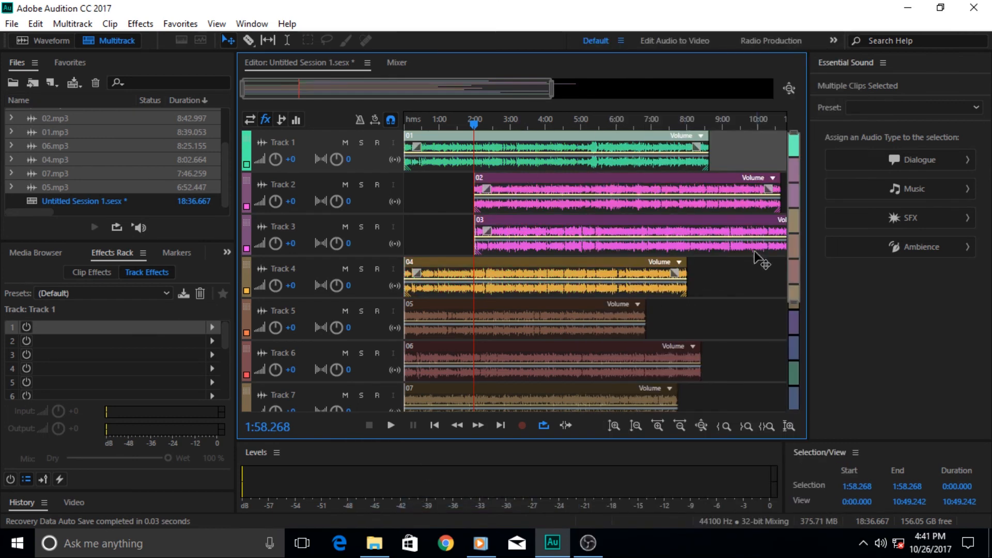
click(735, 267)
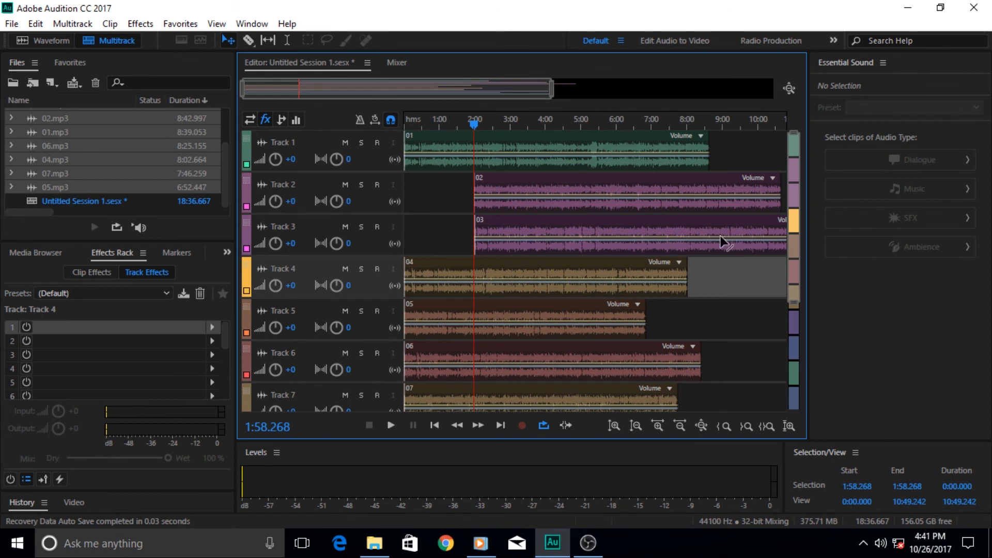
Step: Select the ungrouped clips 01, 02, 03 and 04 on Tracks 1 to 4 together
click(445, 194)
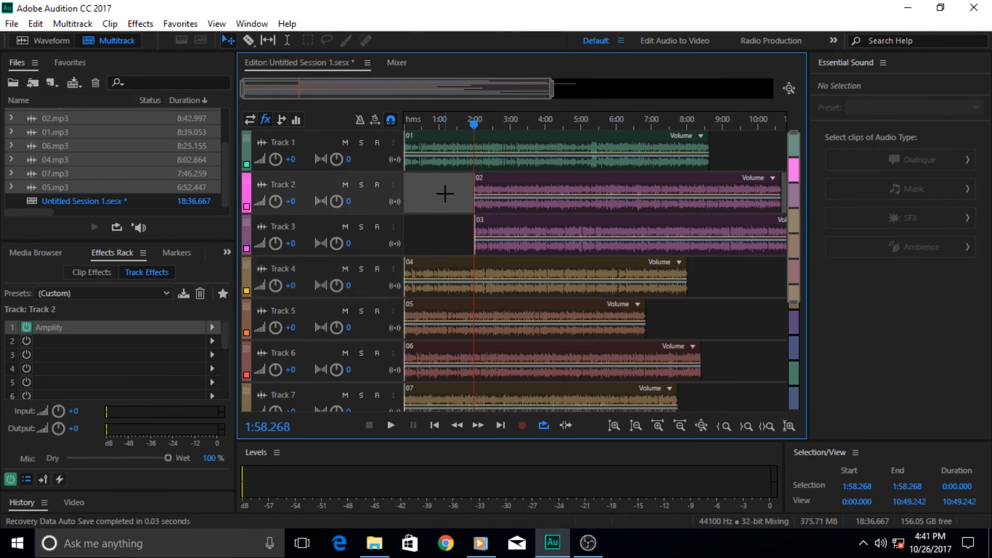
click(445, 231)
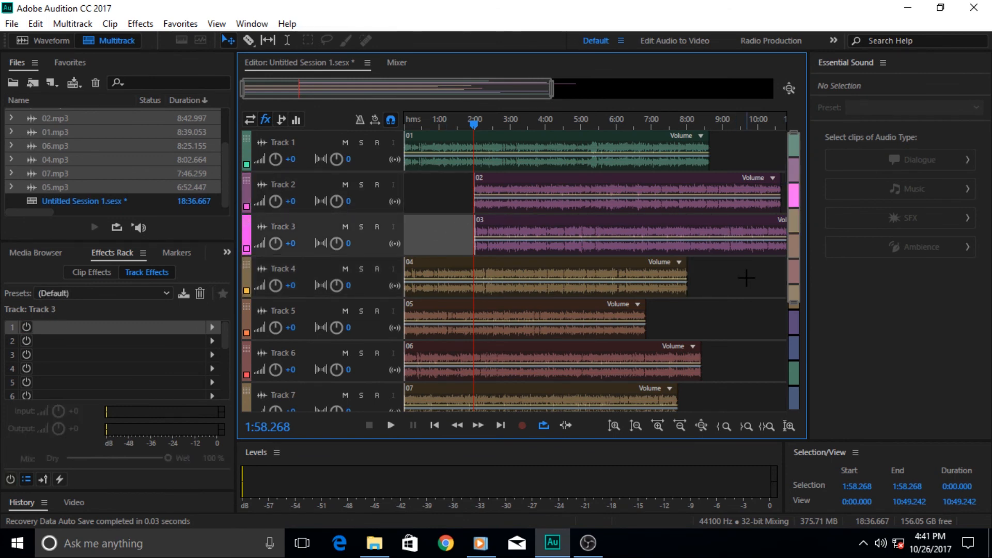
mouse_move(746, 278)
mouse_down()
mouse_move(628, 243)
mouse_move(550, 151)
mouse_up()
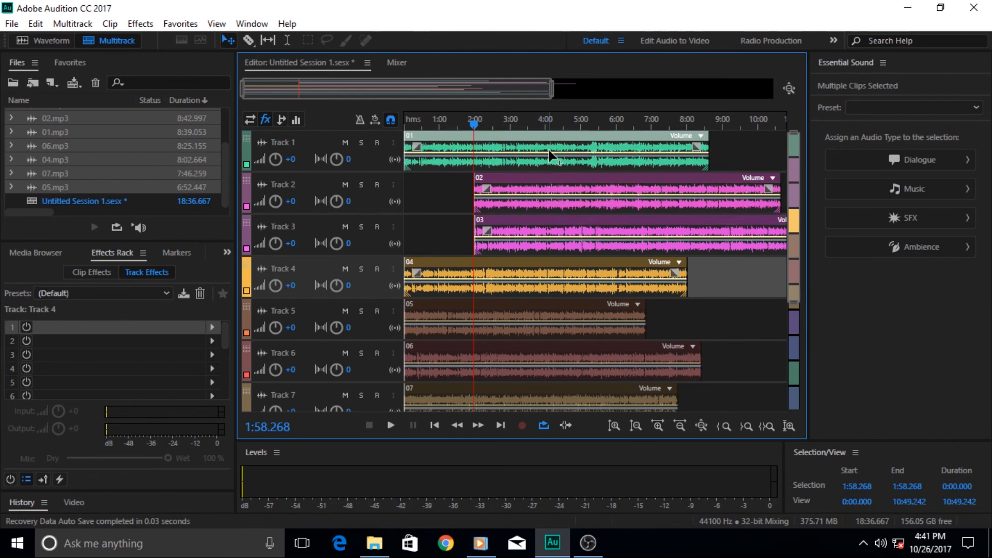